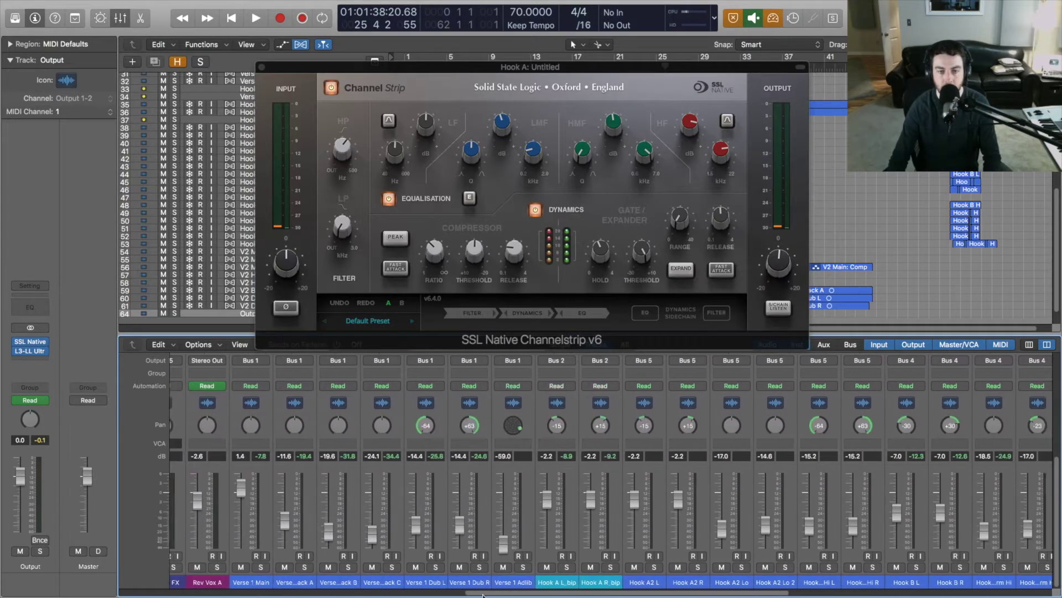
Select the Hook A L_bip track and play the hook with its SSL Channelstrip bypassed and enabled to compare the sound.
click(563, 585)
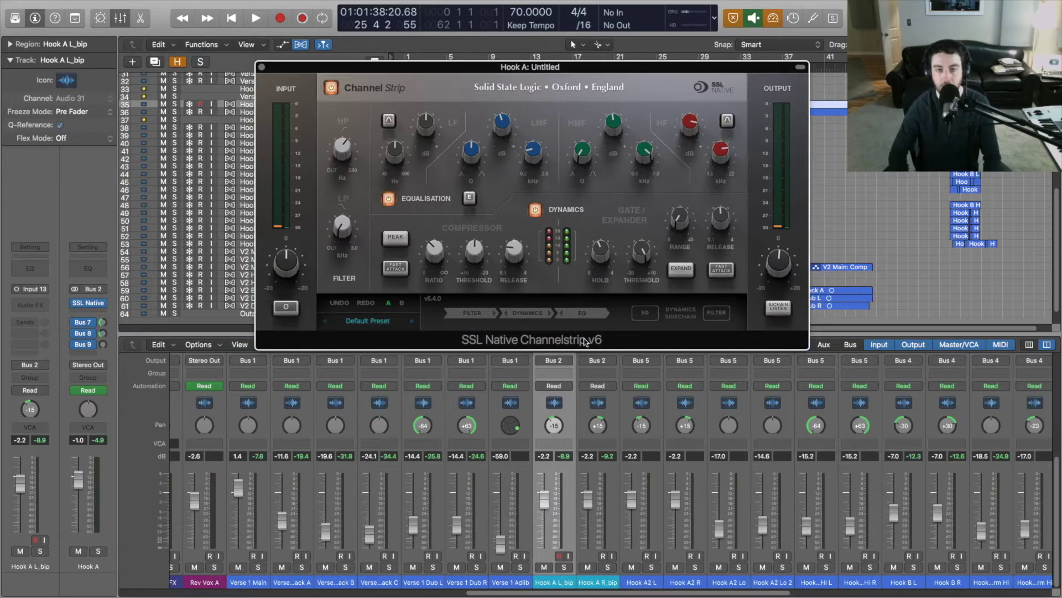
key(alt+shift+d)
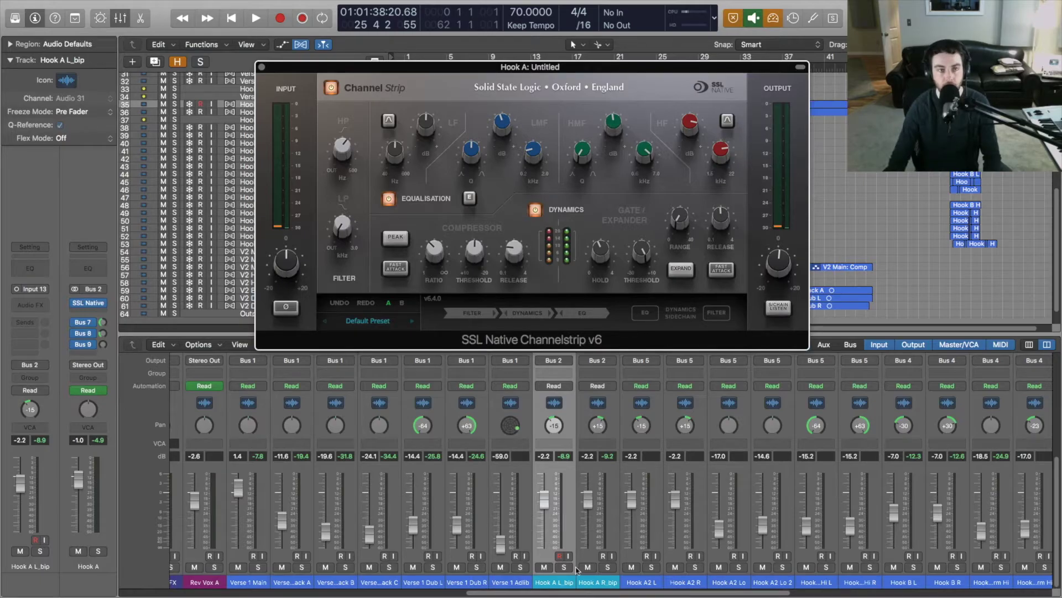
click(591, 588)
click(552, 585)
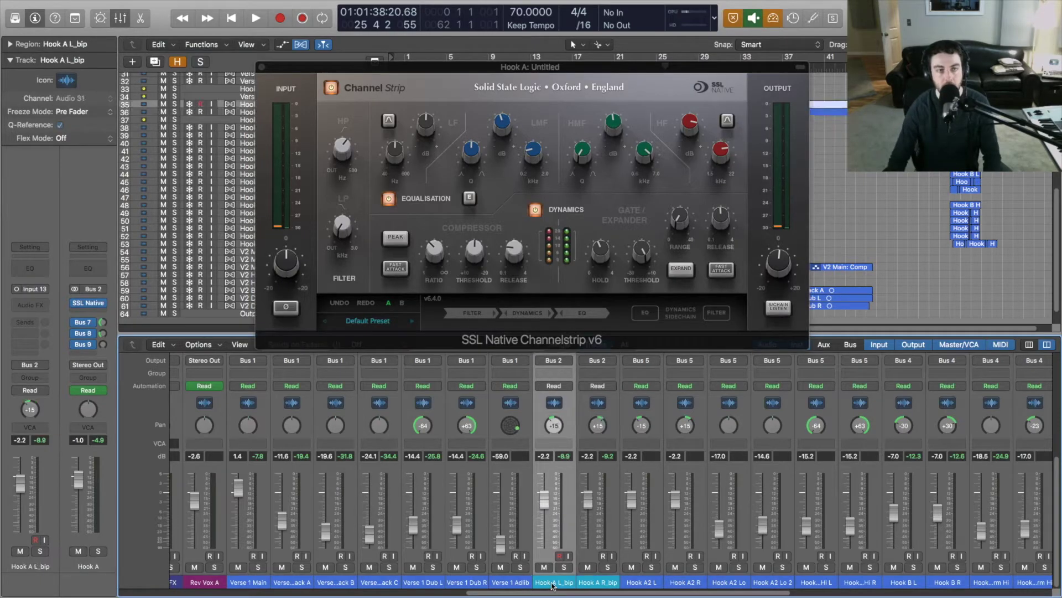
click(553, 332)
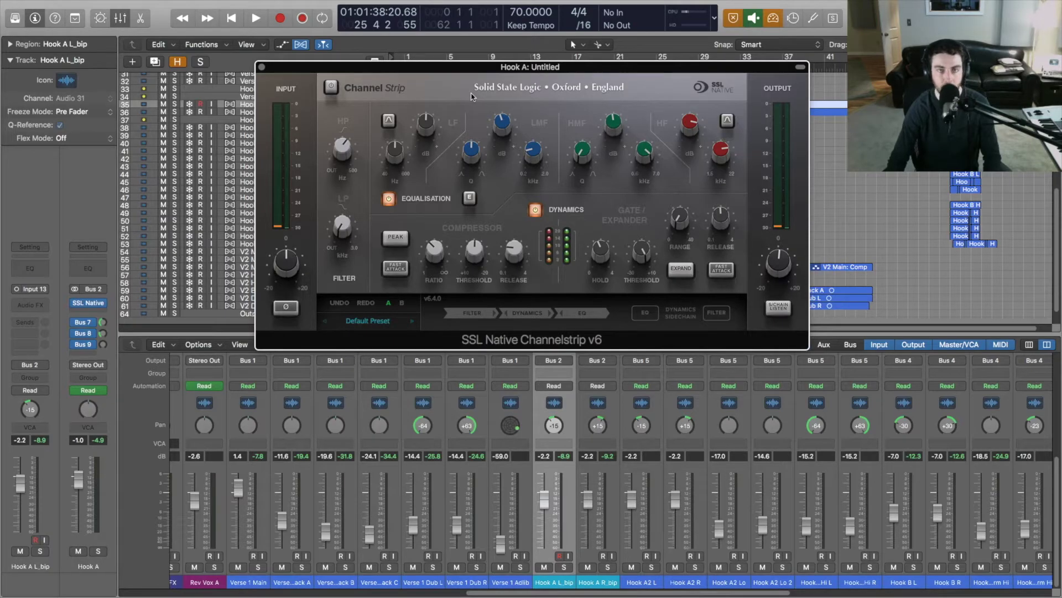
key(space)
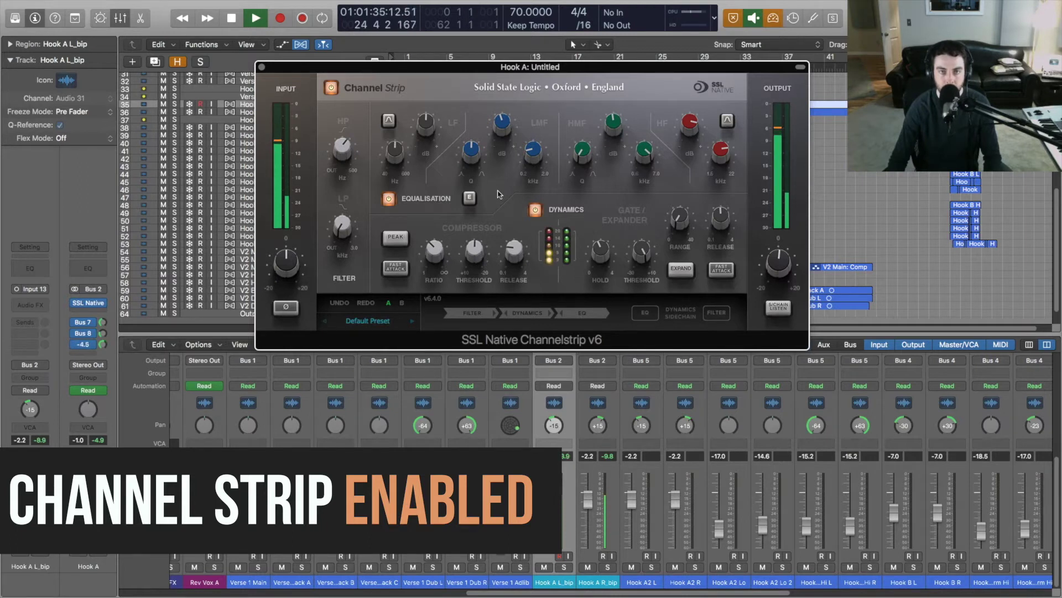
key(space)
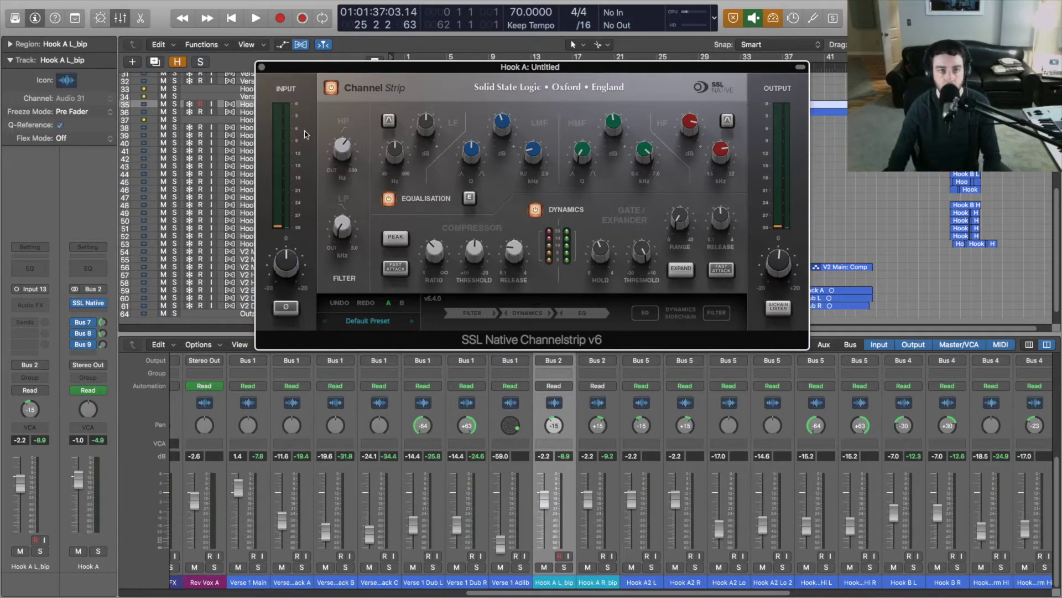
Inspect the SSL Native Drumstrip on the Snare track, closing the Hook A plug-in first and the Drumstrip when done.
click(261, 67)
scroll(608, 470, left, 10)
click(396, 582)
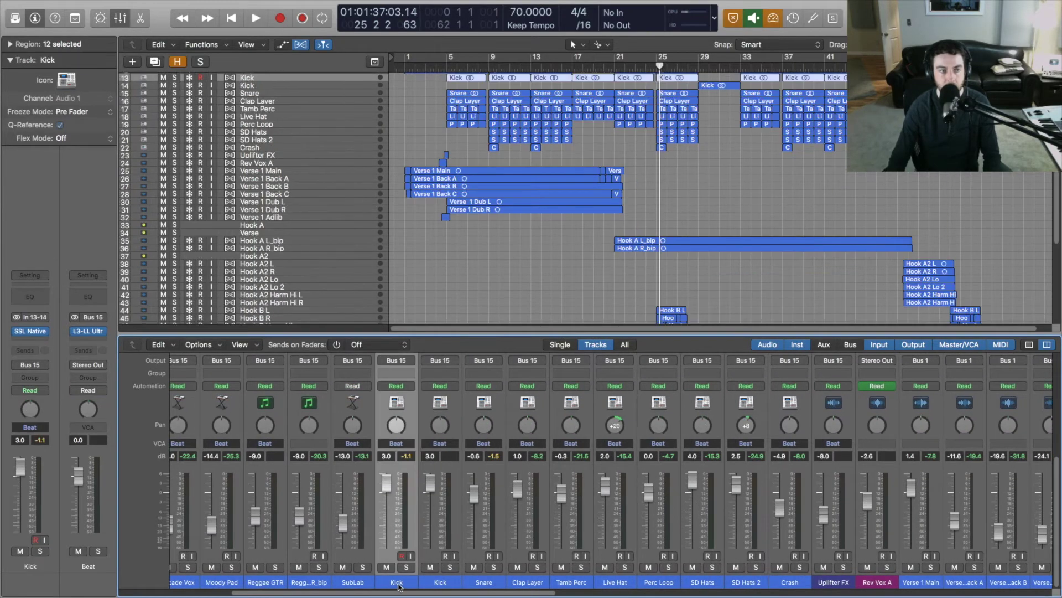
click(438, 582)
click(474, 582)
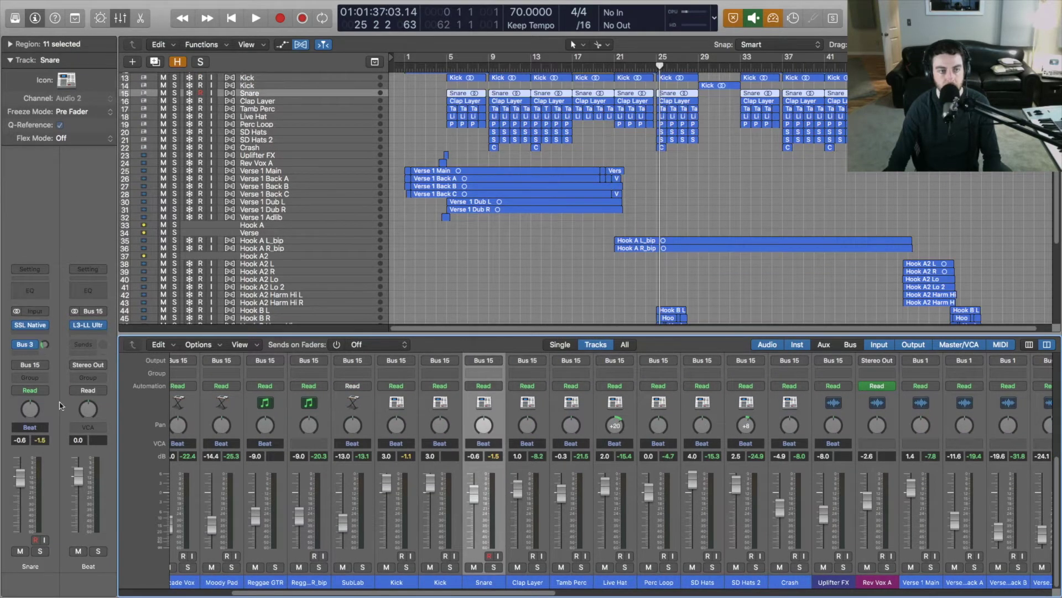
click(31, 325)
drag(542, 268, 549, 160)
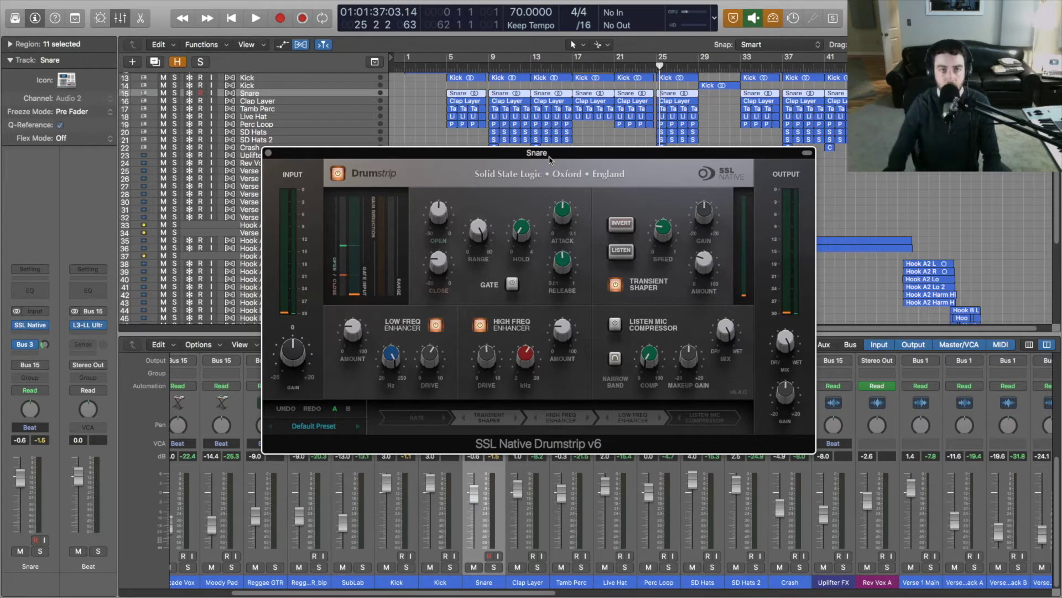
click(268, 153)
Open the Vintage SC Pad's SSL Channelstrip and briefly inspect its FlexVerb settings.
click(381, 583)
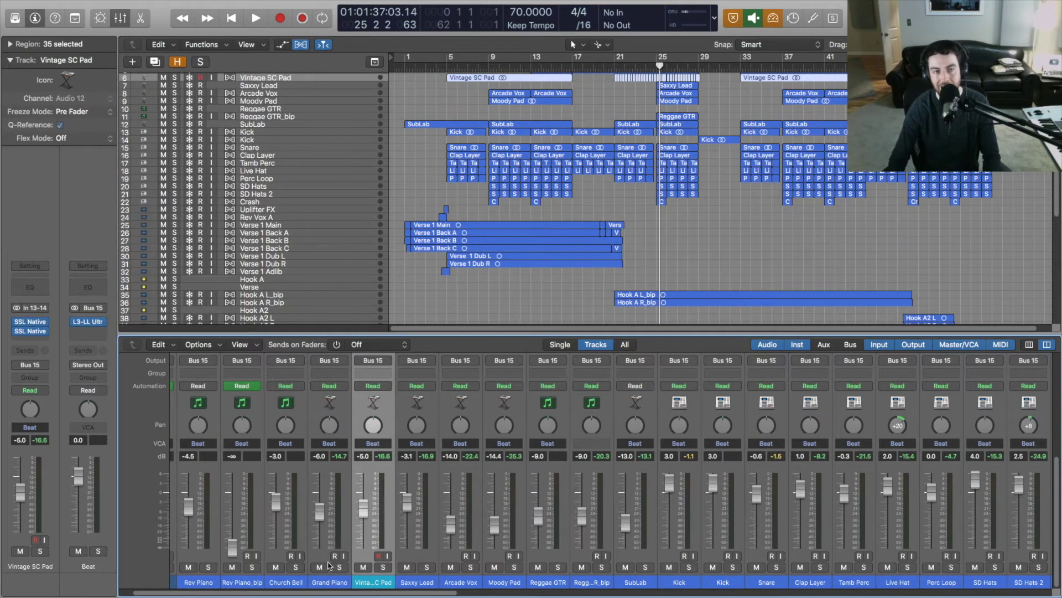
click(31, 323)
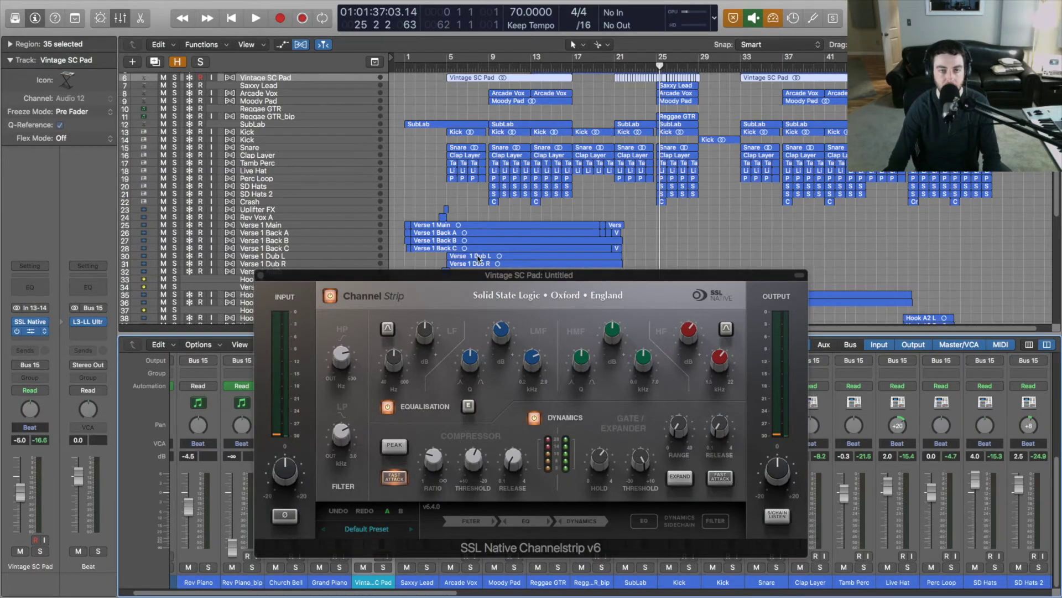
click(30, 331)
drag(418, 271, 364, 93)
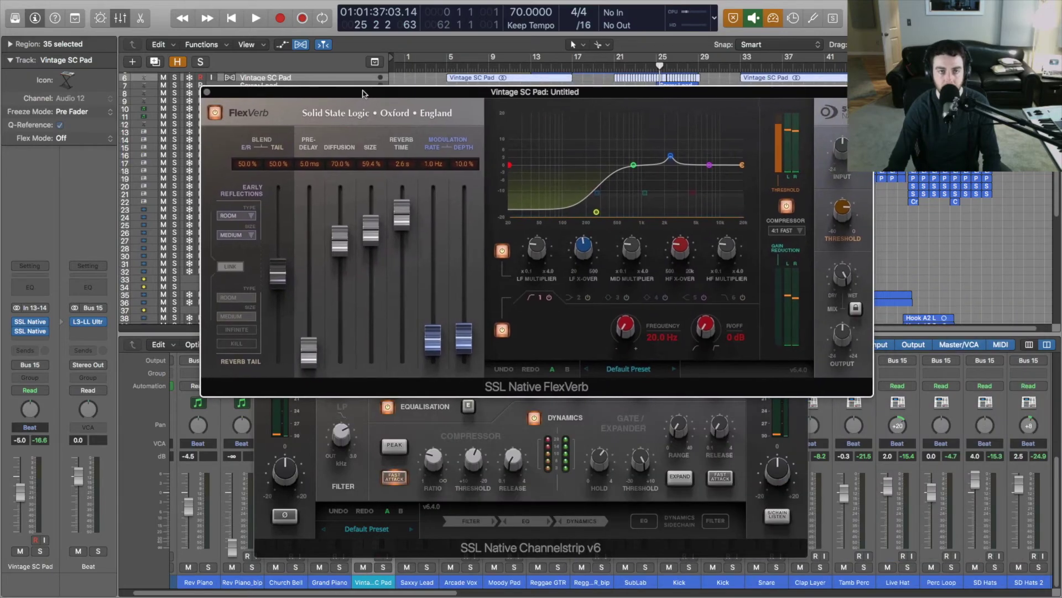
click(207, 93)
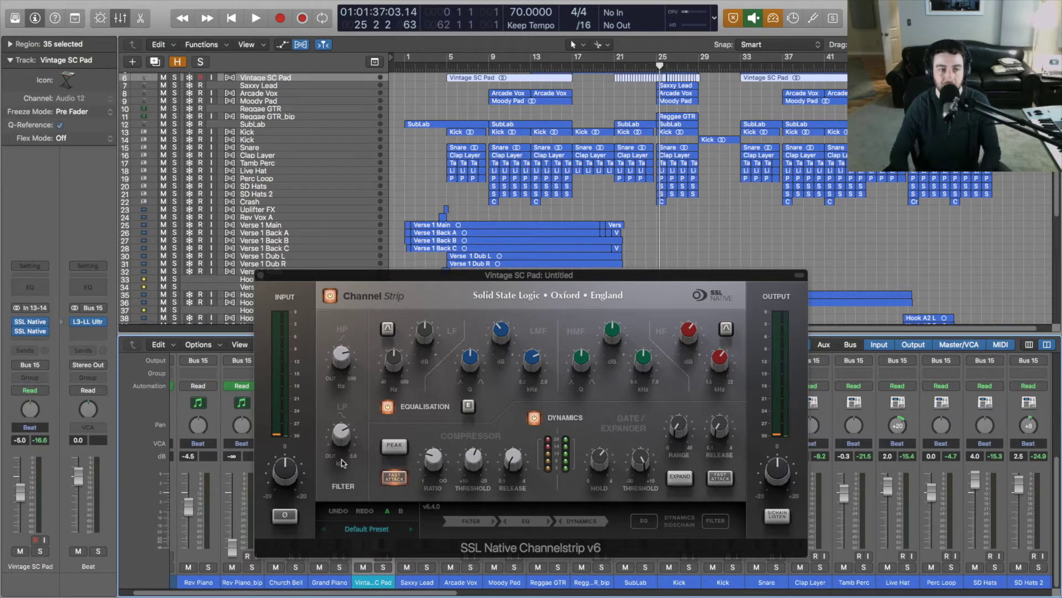
Mute the Hook A L_bip and Hook A R_bip tracks and solo the Vintage SC Pad during playback.
key(space)
scroll(594, 577, right, 15)
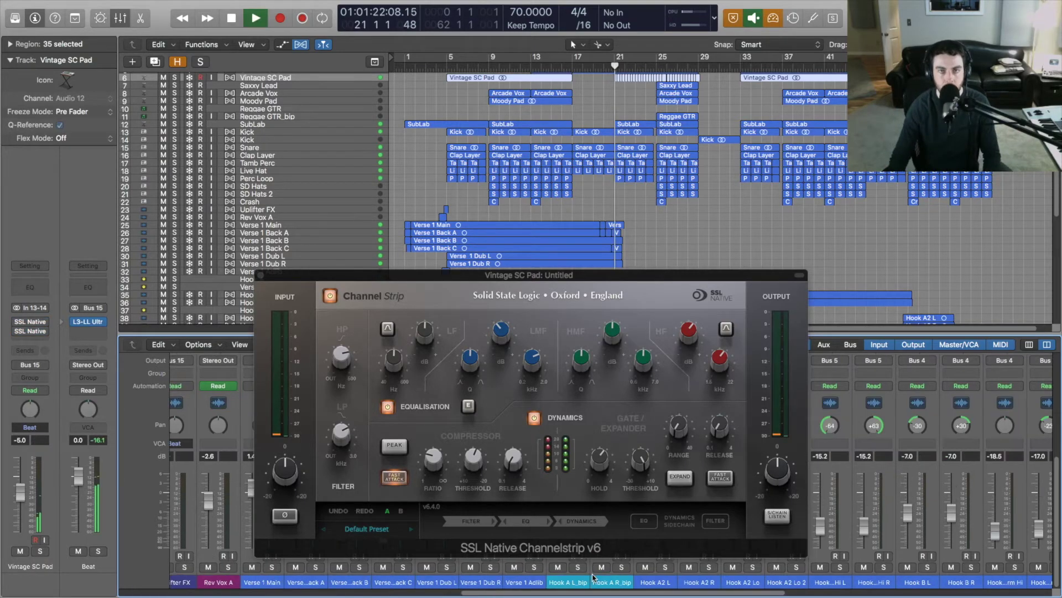
click(558, 567)
click(607, 568)
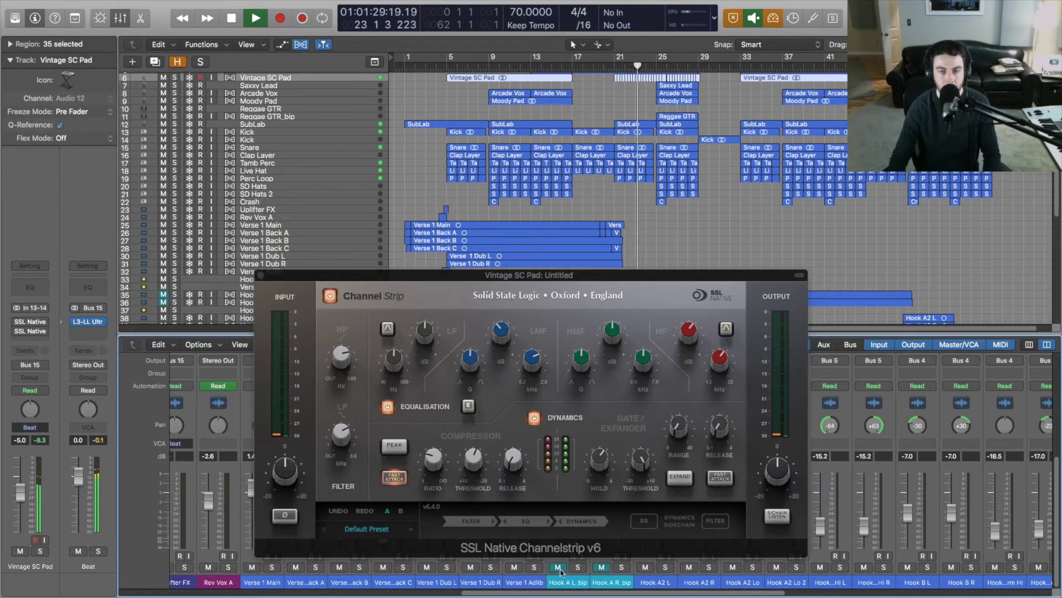
drag(512, 594, 238, 594)
click(39, 551)
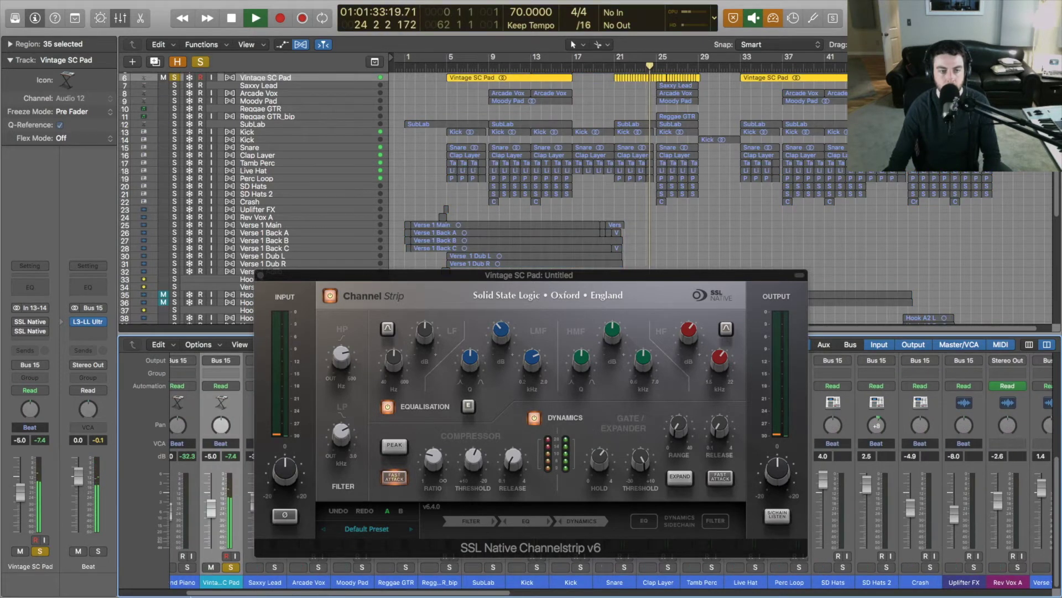
scroll(247, 576, left, 3)
key(space)
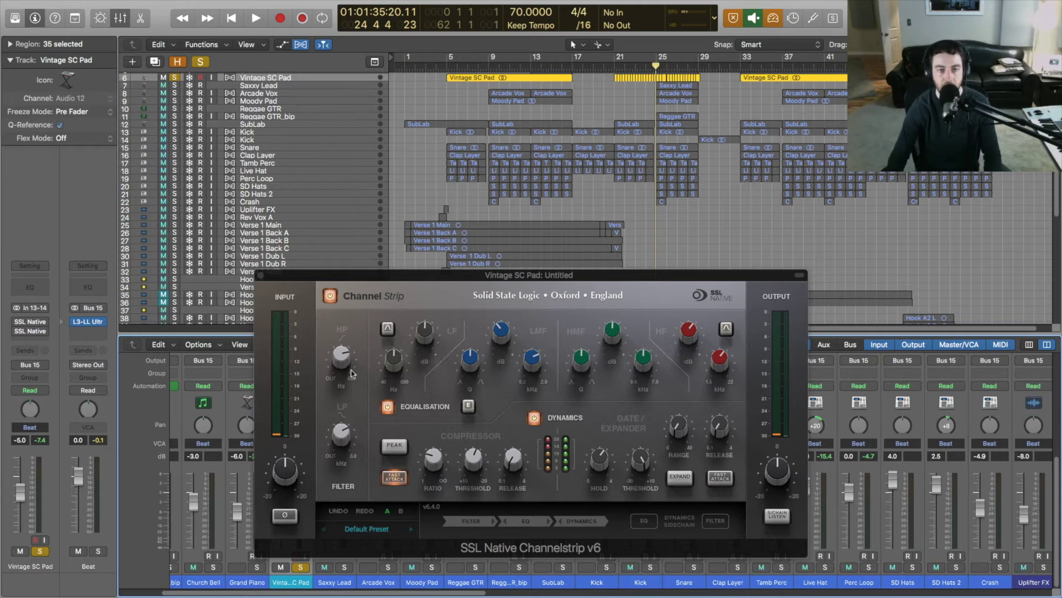
Check the pad Channelstrip's high-pass and low-pass filters and compare playback with the strip disabled and enabled.
mouse_move(339, 354)
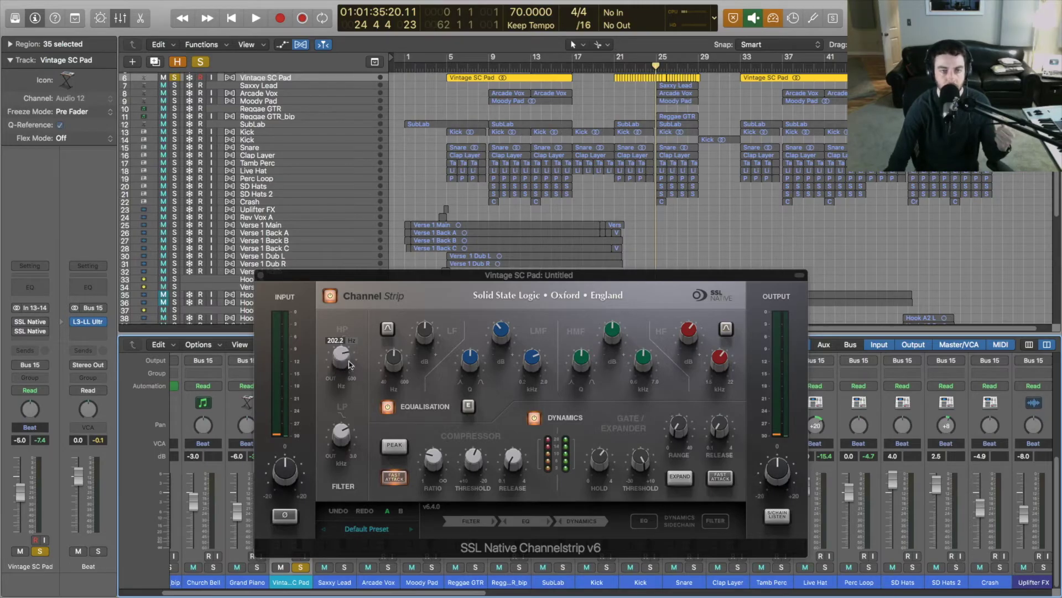
mouse_move(347, 436)
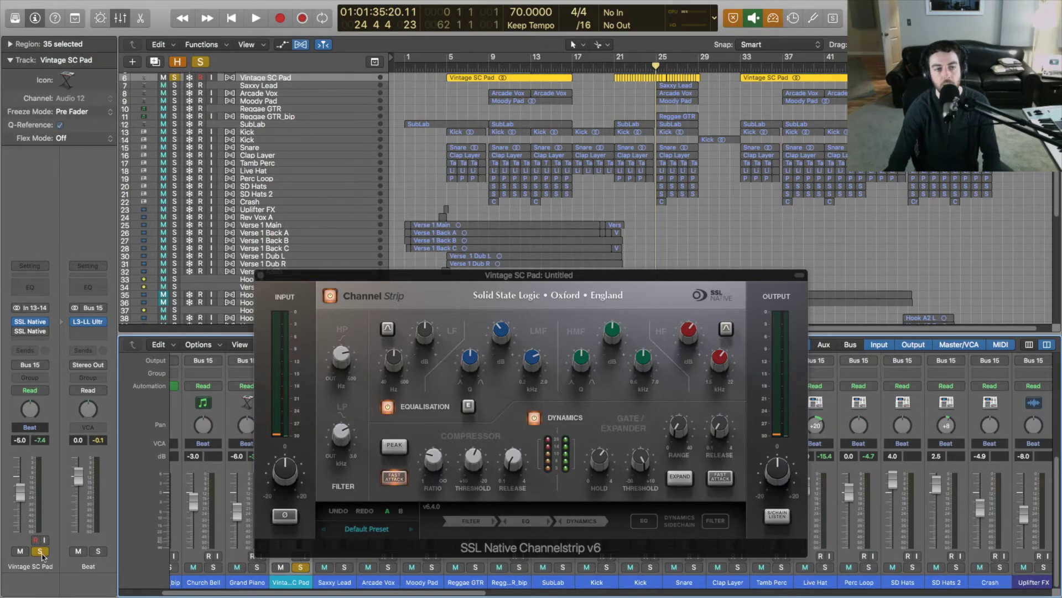
key(space)
click(331, 297)
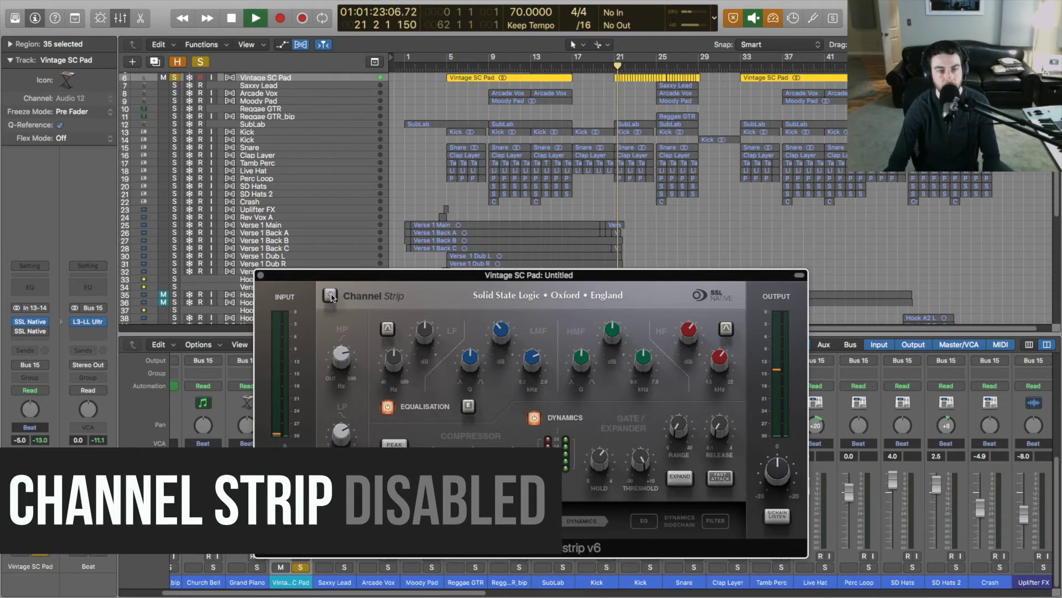
click(331, 298)
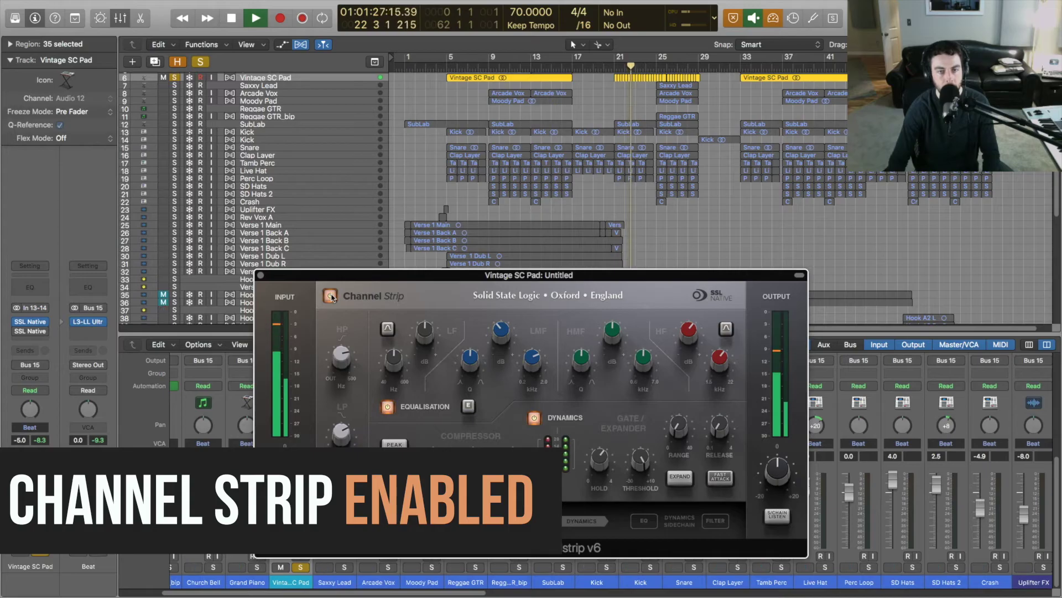
key(space)
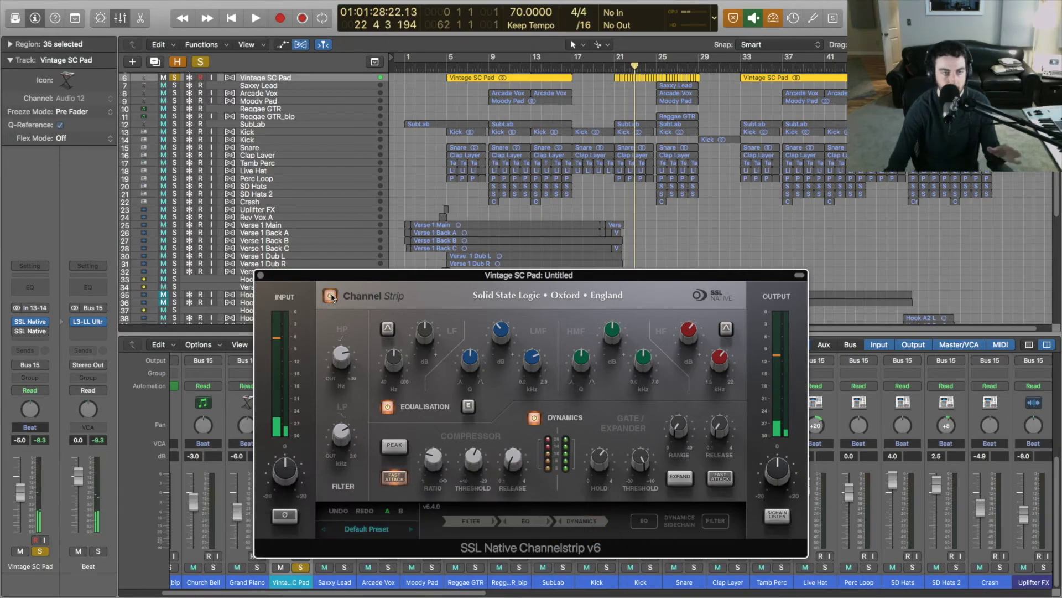
Reopen the pad's FlexVerb and play the soloed track with the reverb disabled and enabled to compare.
click(37, 333)
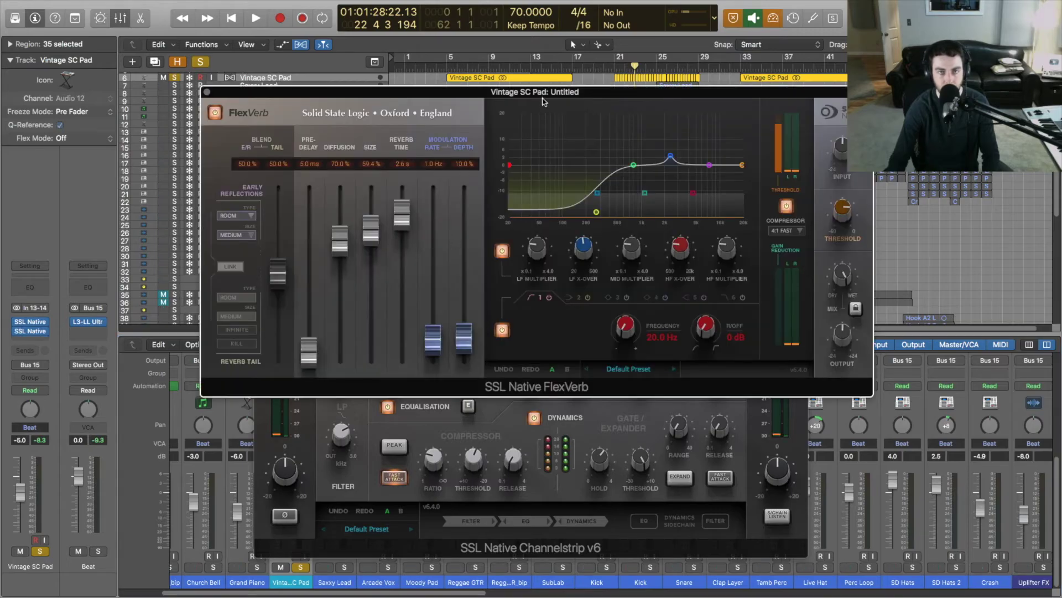
drag(543, 94, 536, 95)
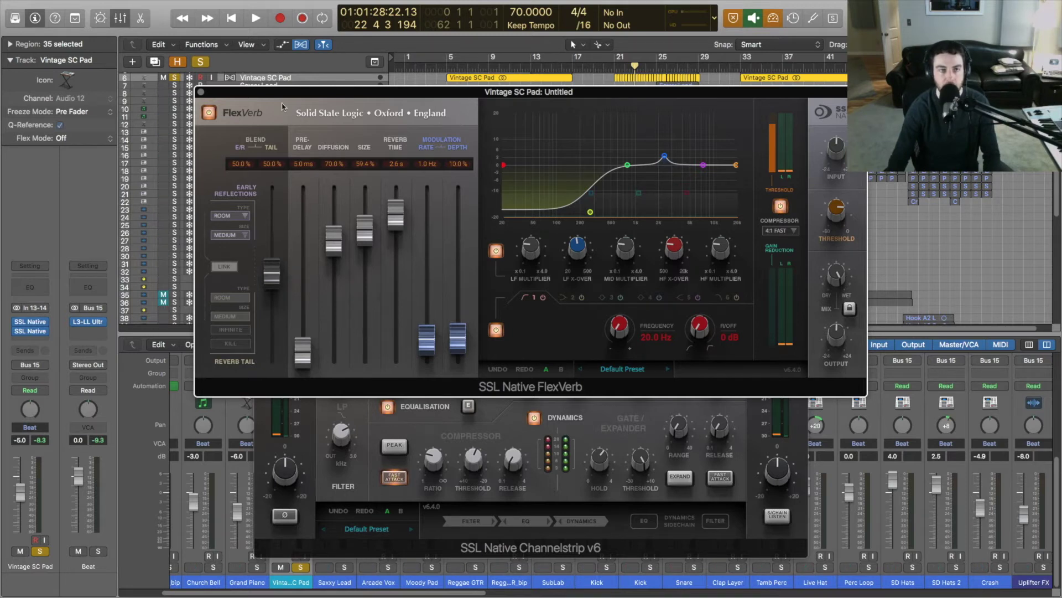
key(space)
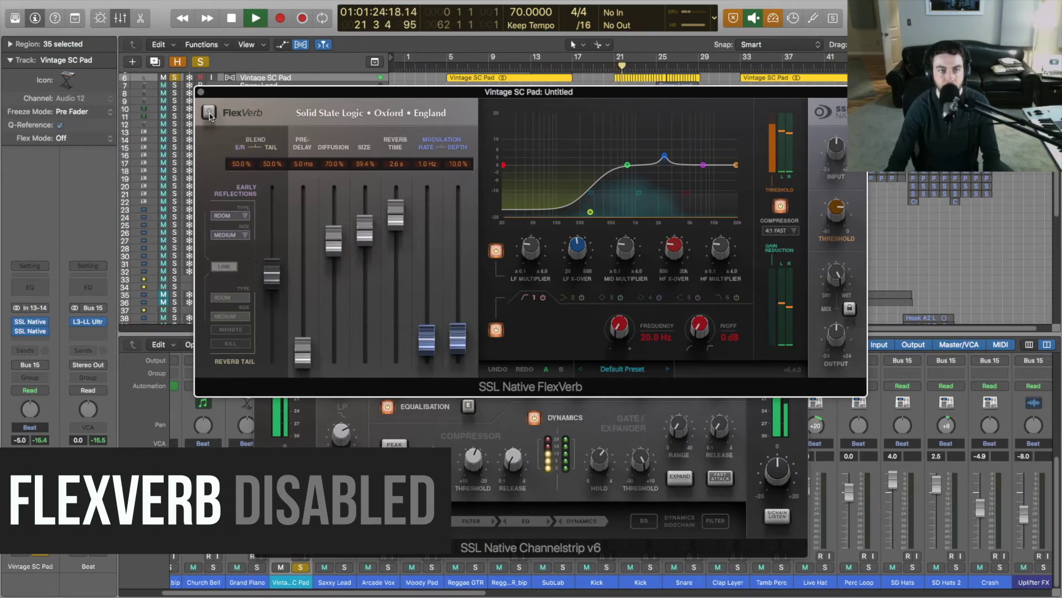
click(210, 114)
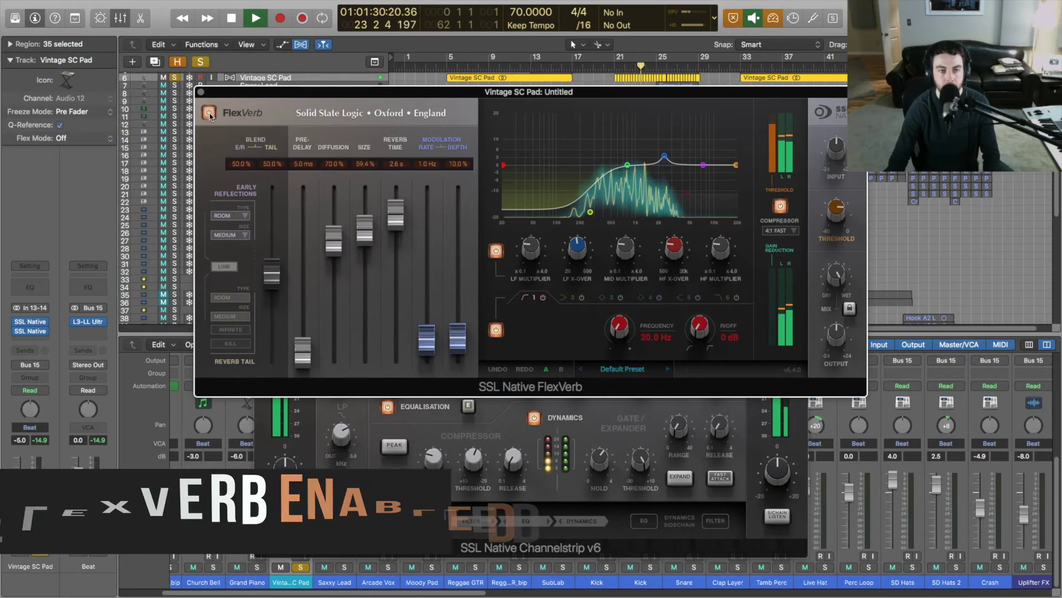
key(space)
Open the SSL Native Bus Compressor on the Output track and examine its mix and sidechain high-pass settings.
click(513, 416)
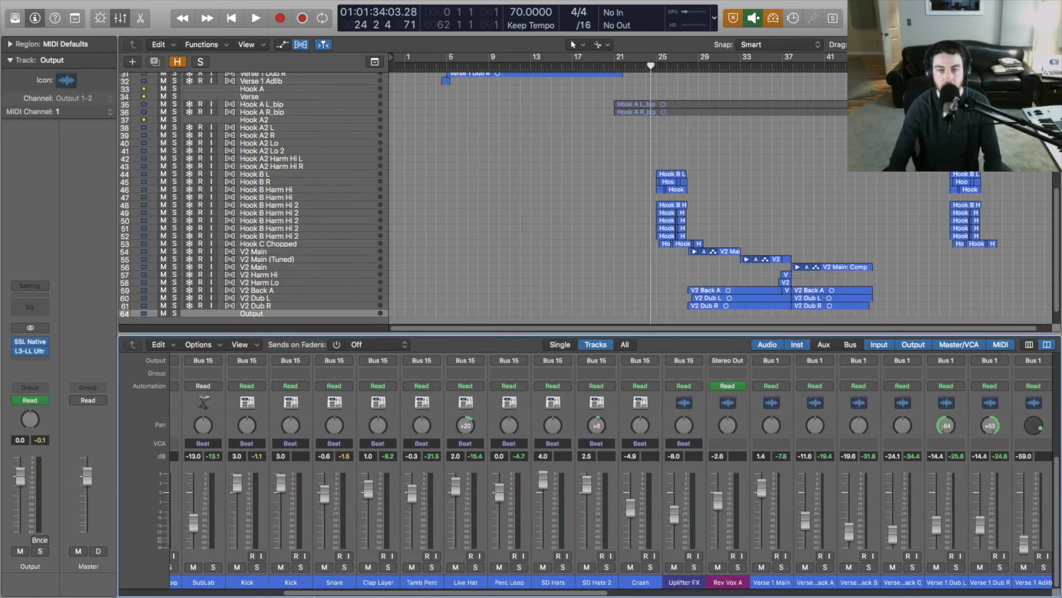
scroll(911, 584, right, 15)
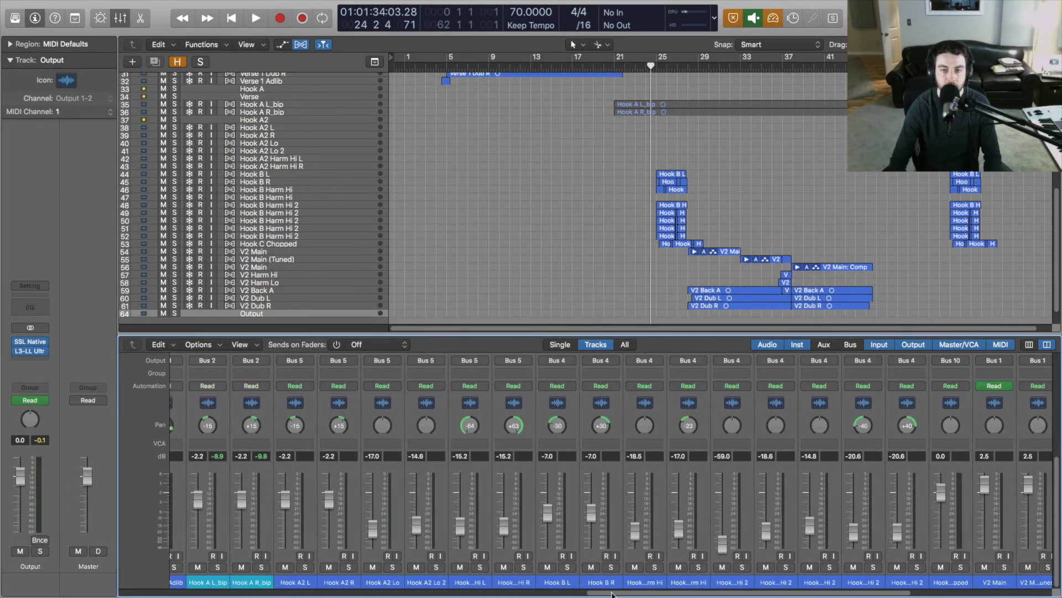
click(32, 341)
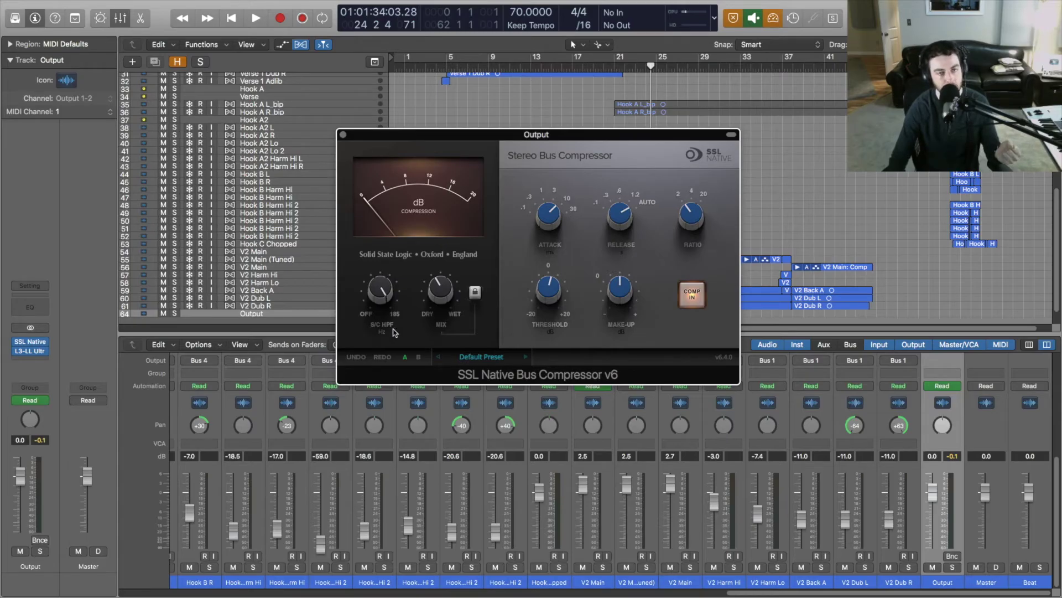
mouse_move(441, 293)
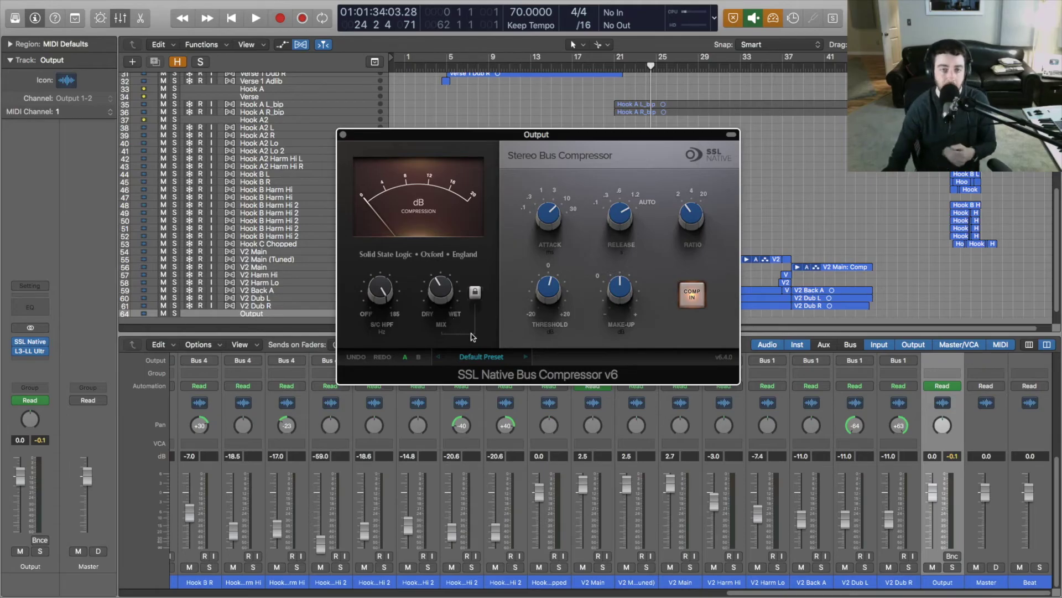
mouse_move(381, 290)
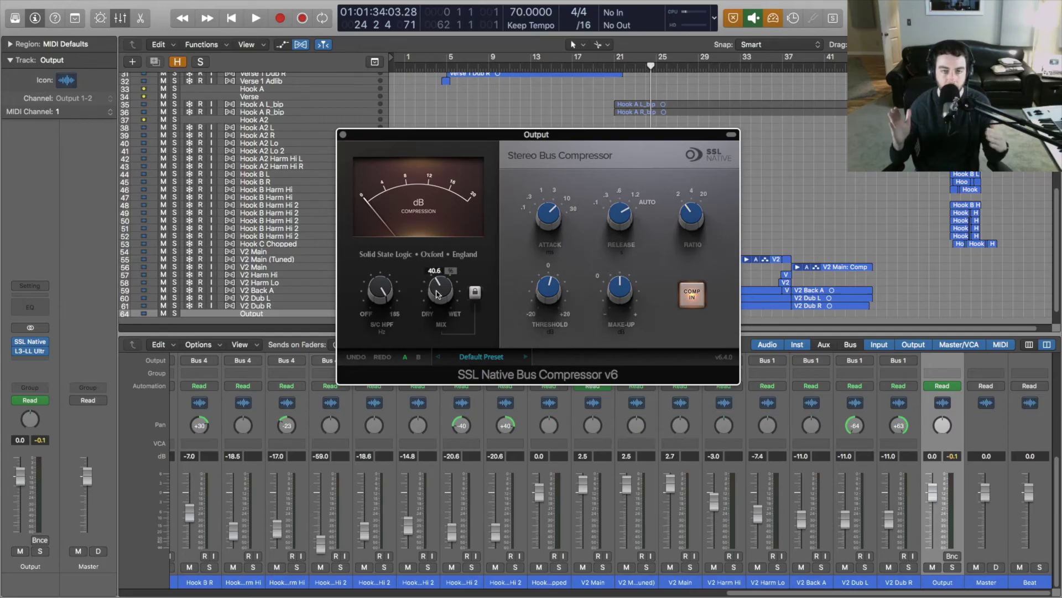
Compare the full mix with the Output track's bus compressor switched out and in during playback.
click(688, 294)
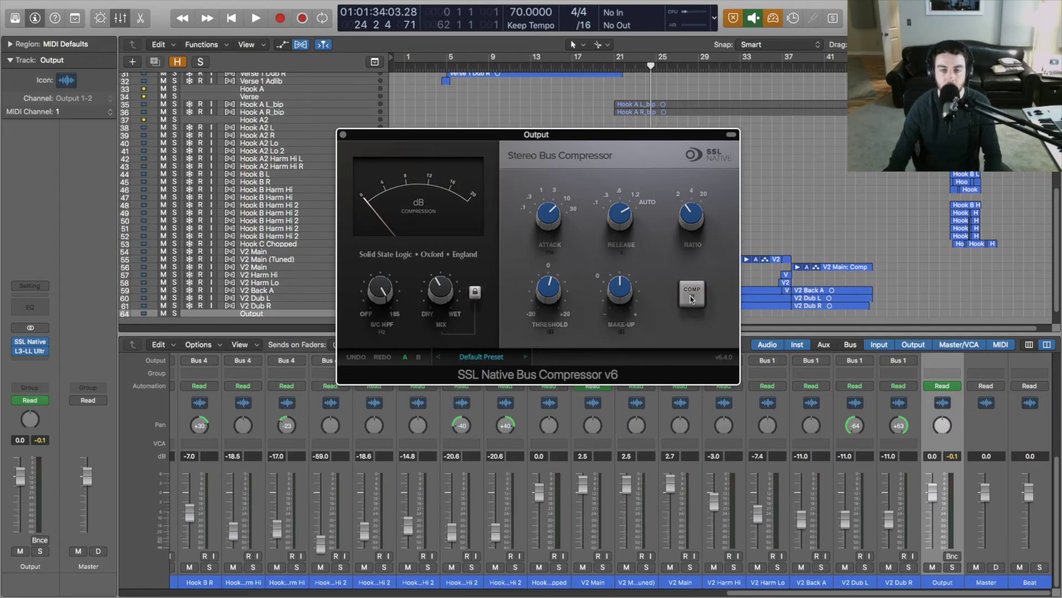
key(space)
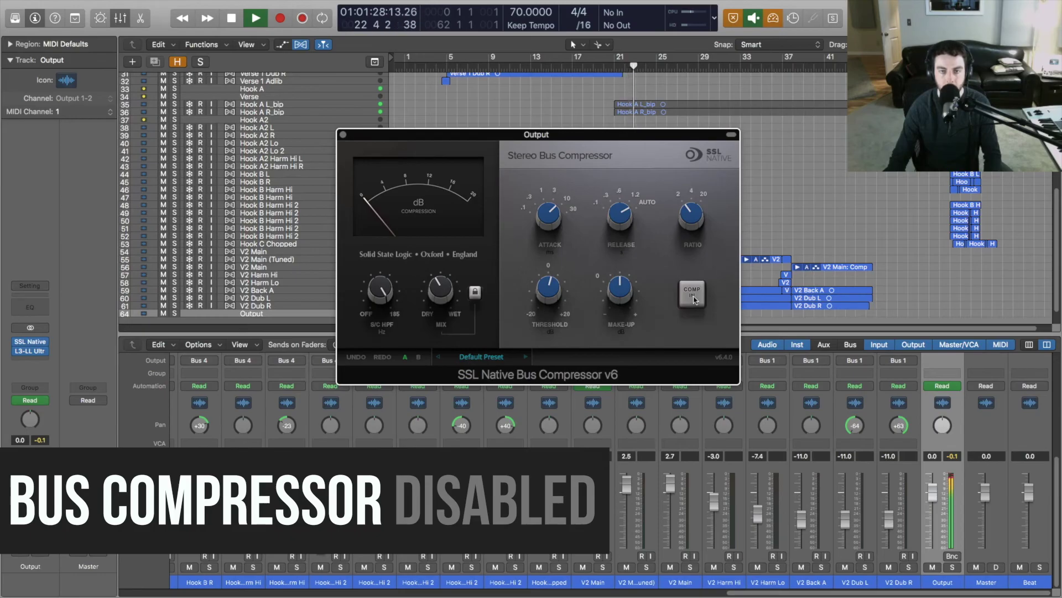
click(692, 294)
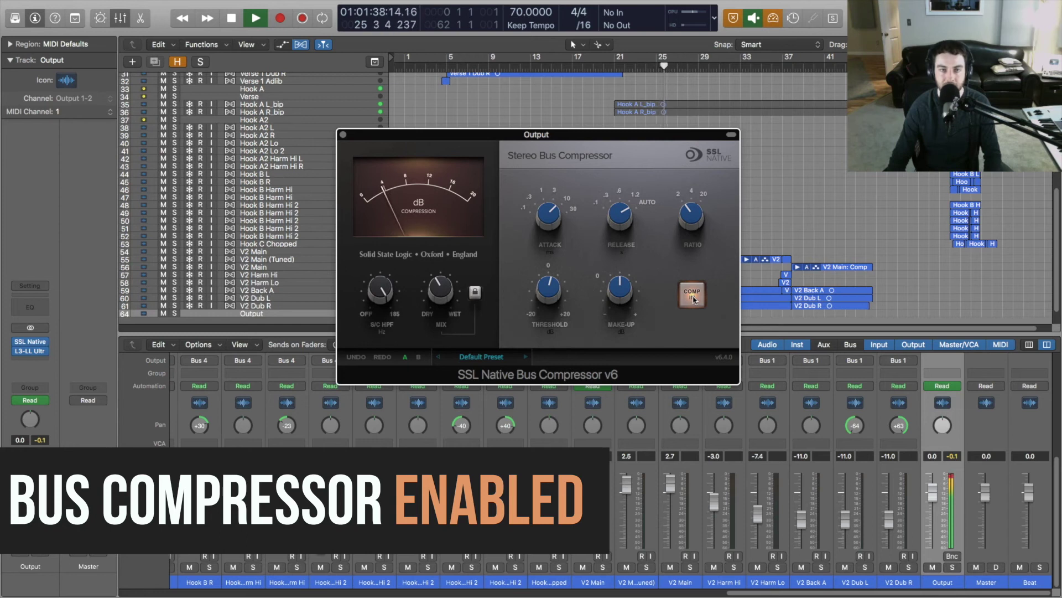
click(692, 295)
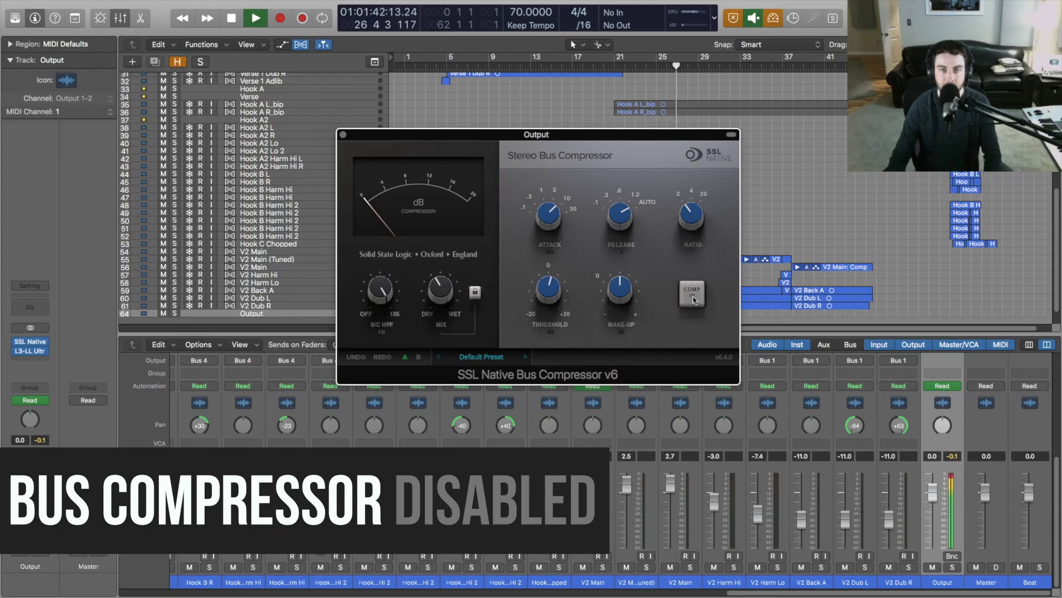
click(692, 294)
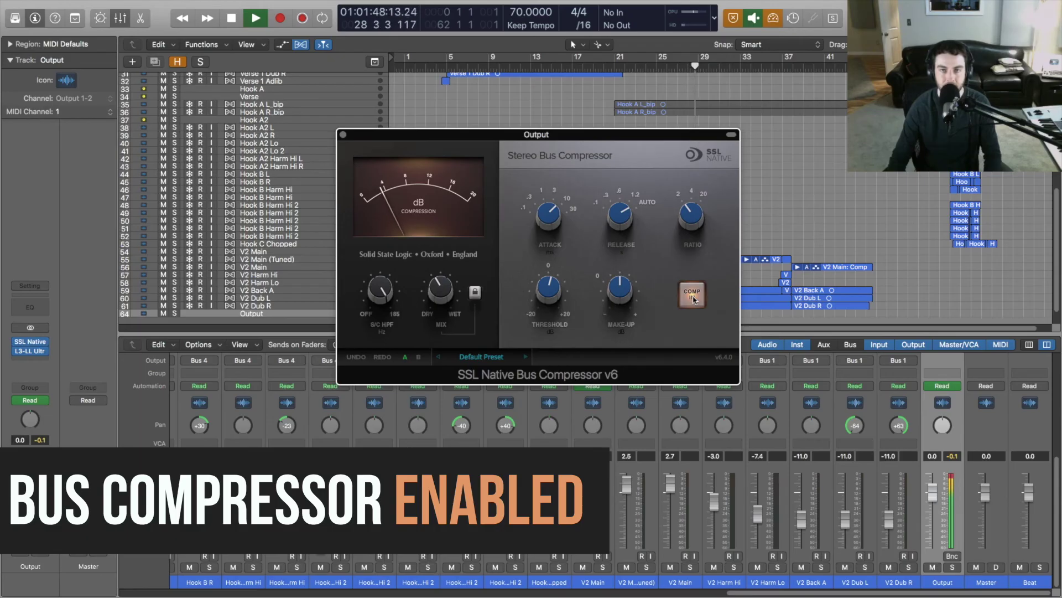
key(space)
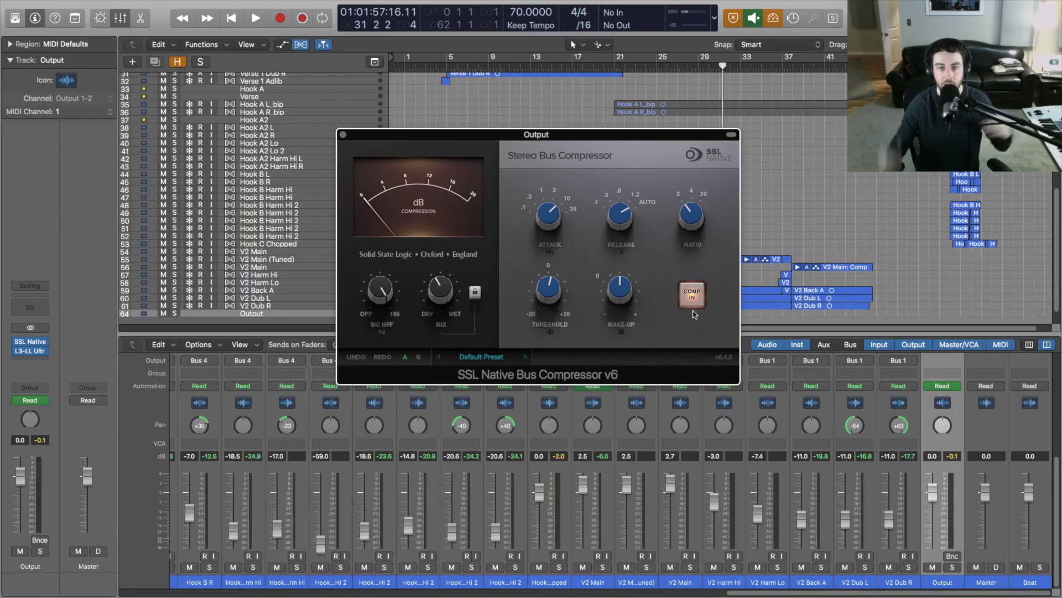
mouse_move(378, 292)
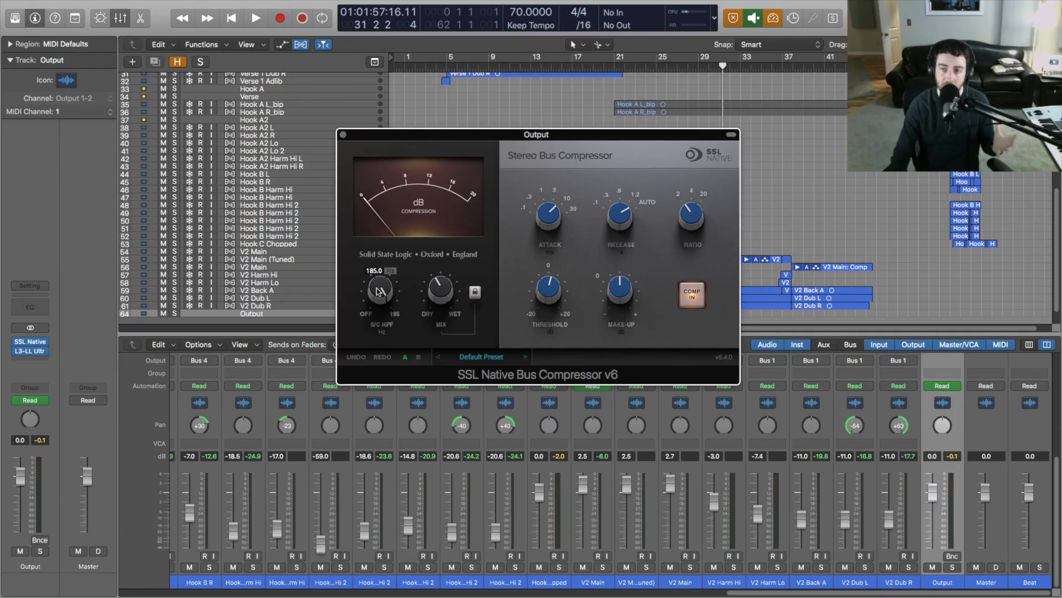